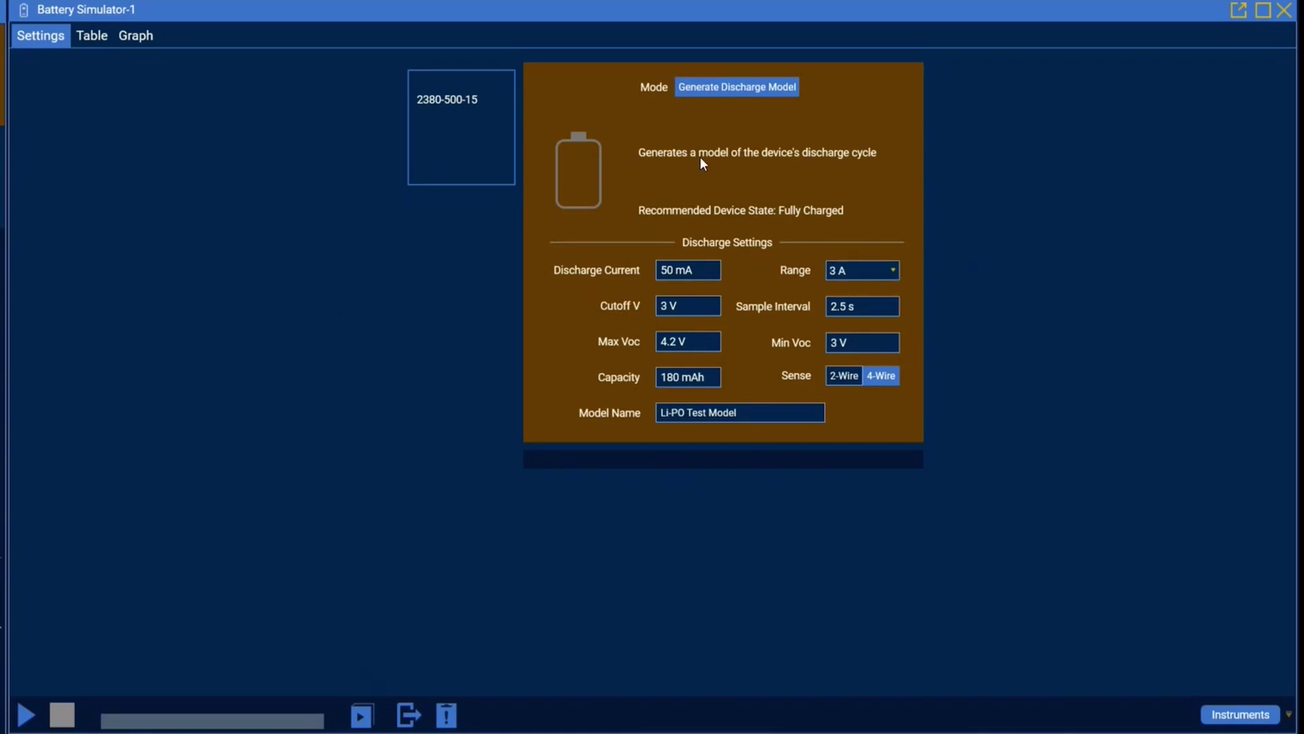
Review the discharge current ranges and keep the 3 A range
{"action": "left_click", "coordinate": [875, 273]}
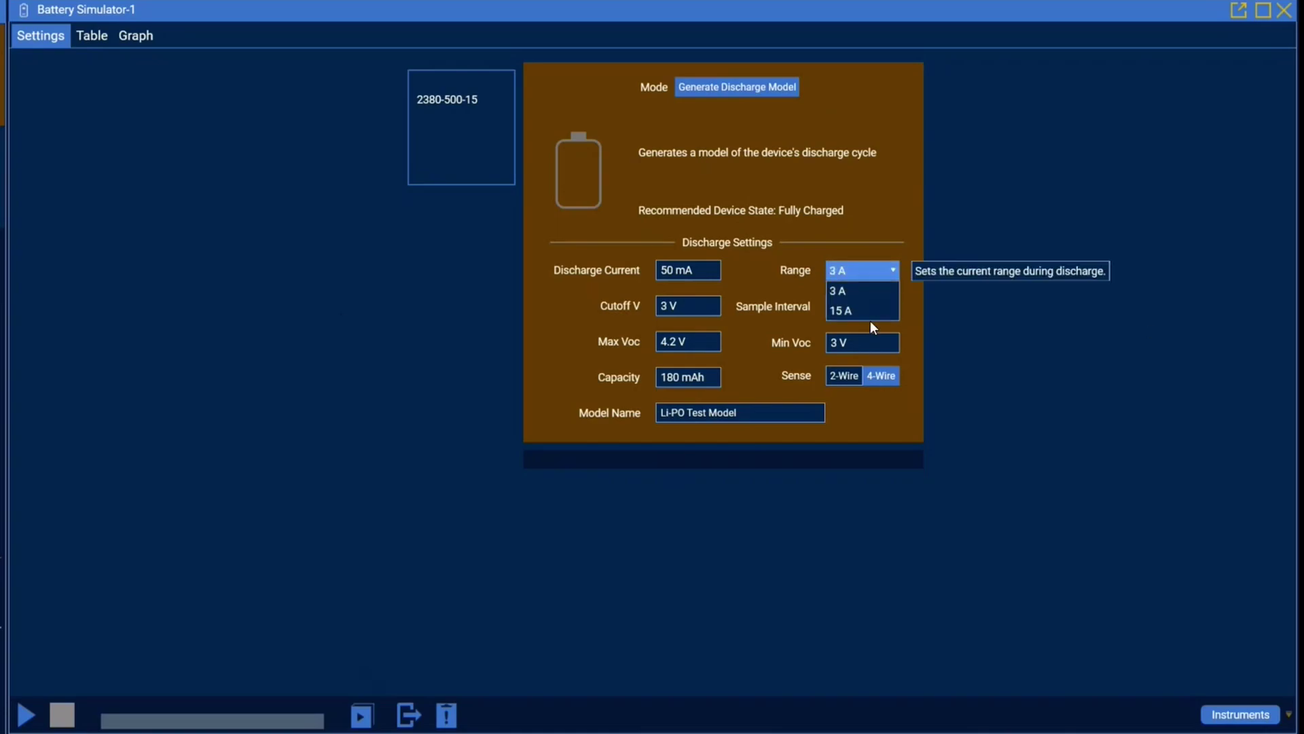
{"action": "left_click", "coordinate": [1096, 393]}
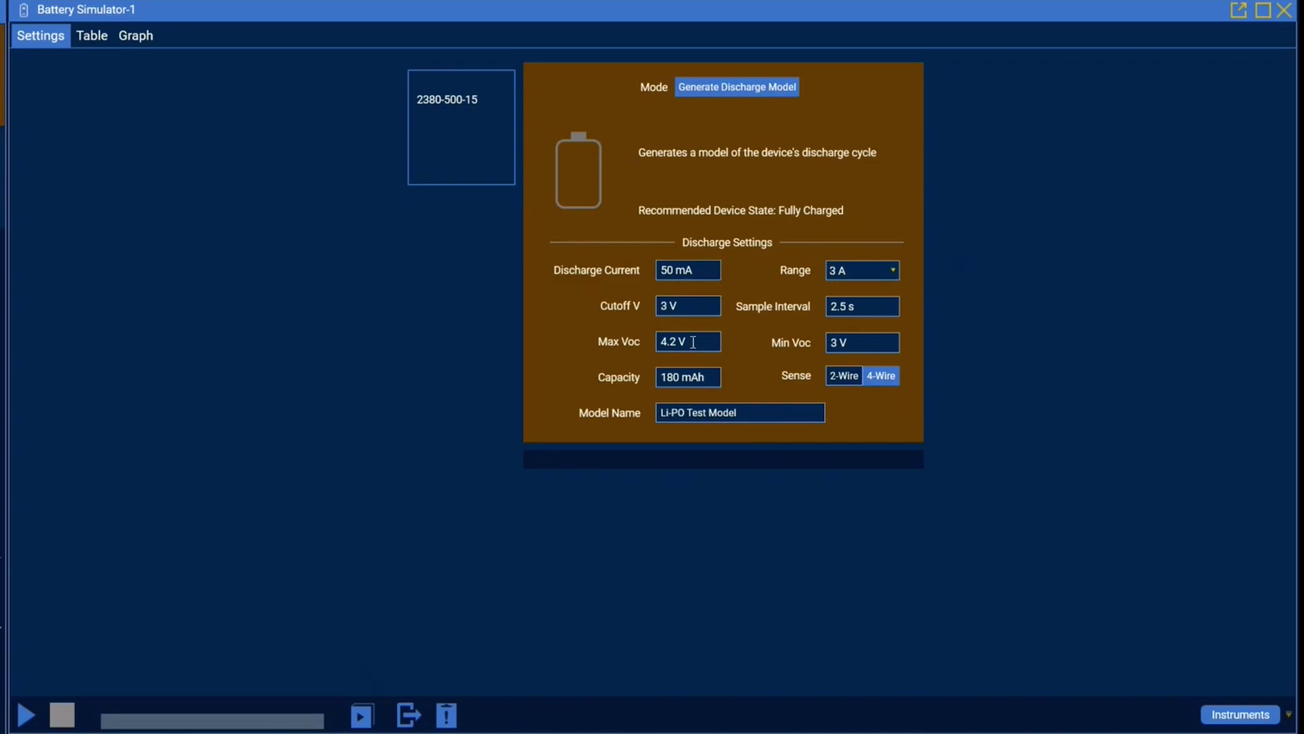
{"action": "left_click", "coordinate": [881, 271]}
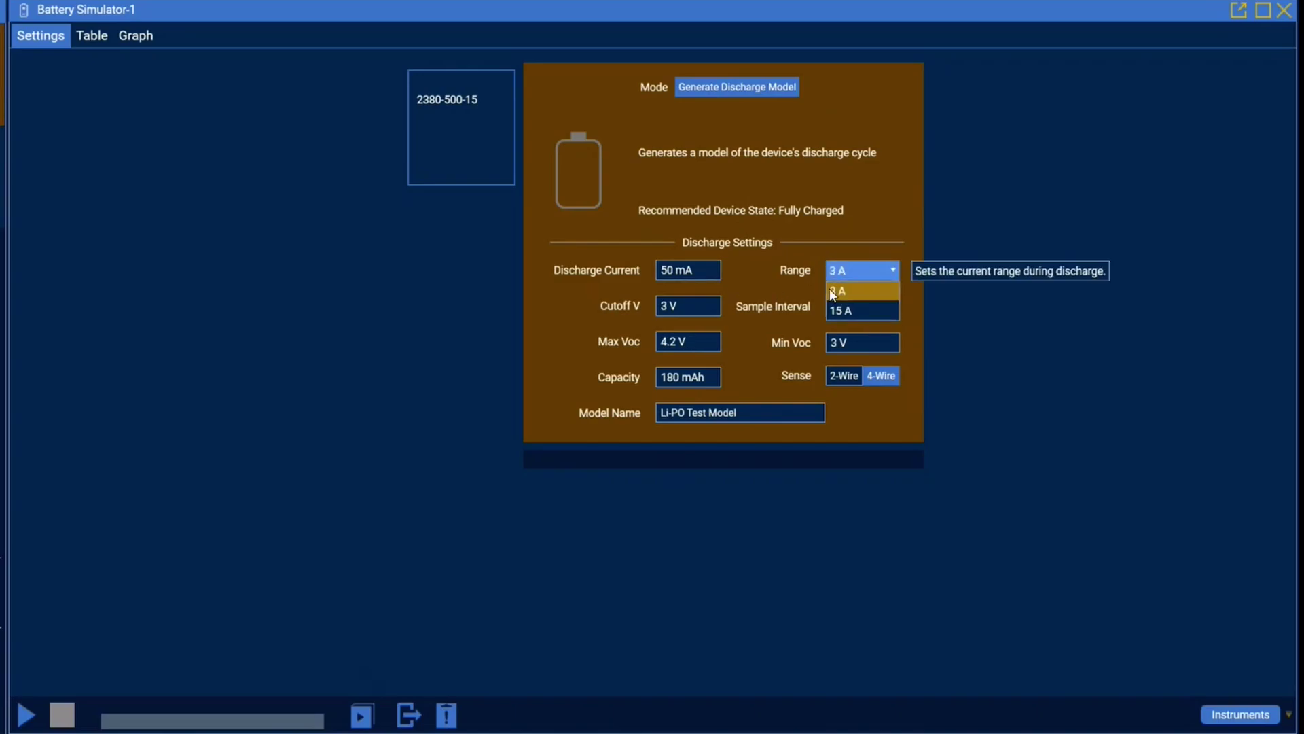
{"action": "left_click", "coordinate": [884, 288]}
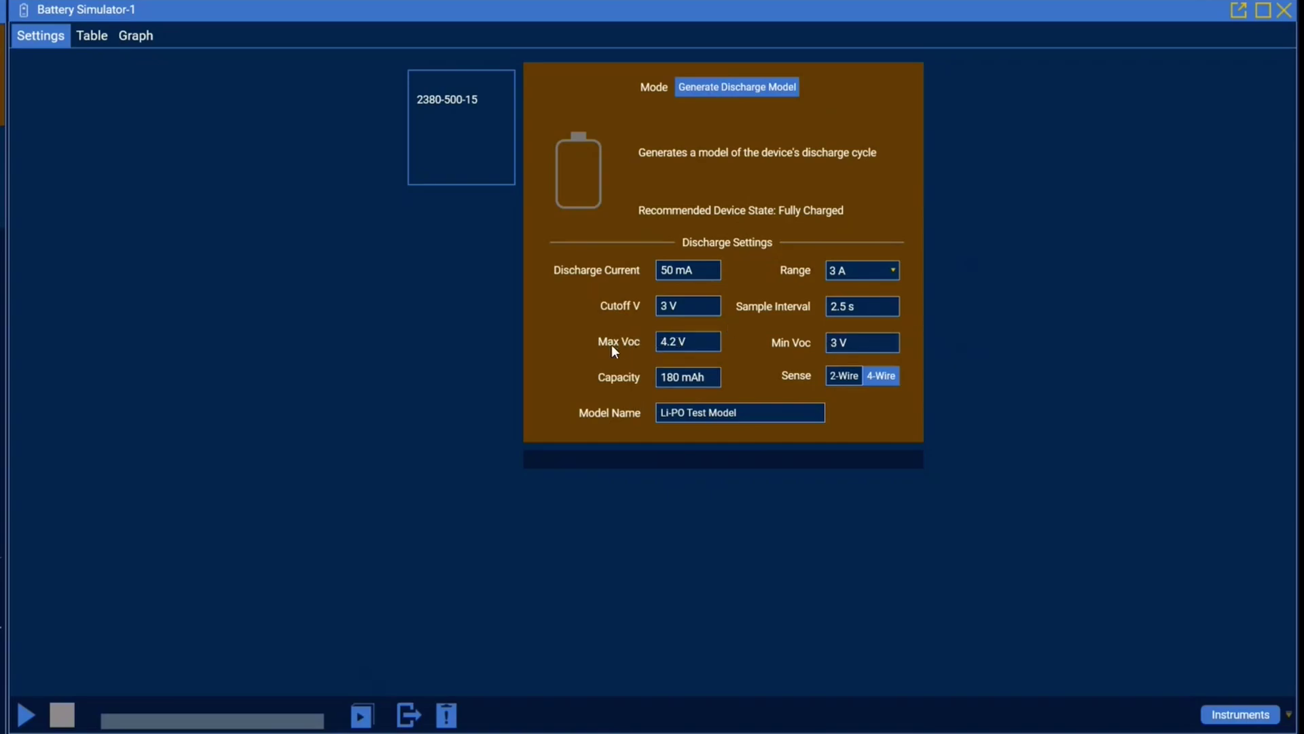
Set Voc limits to 4.2 V max and 3 V min with 180 mAh capacity, then start the discharge run
{"action": "left_click", "coordinate": [684, 341]}
{"action": "left_click", "coordinate": [866, 344]}
{"action": "left_click", "coordinate": [671, 374]}
{"action": "key", "text": "End"}
{"action": "left_click", "coordinate": [515, 440]}
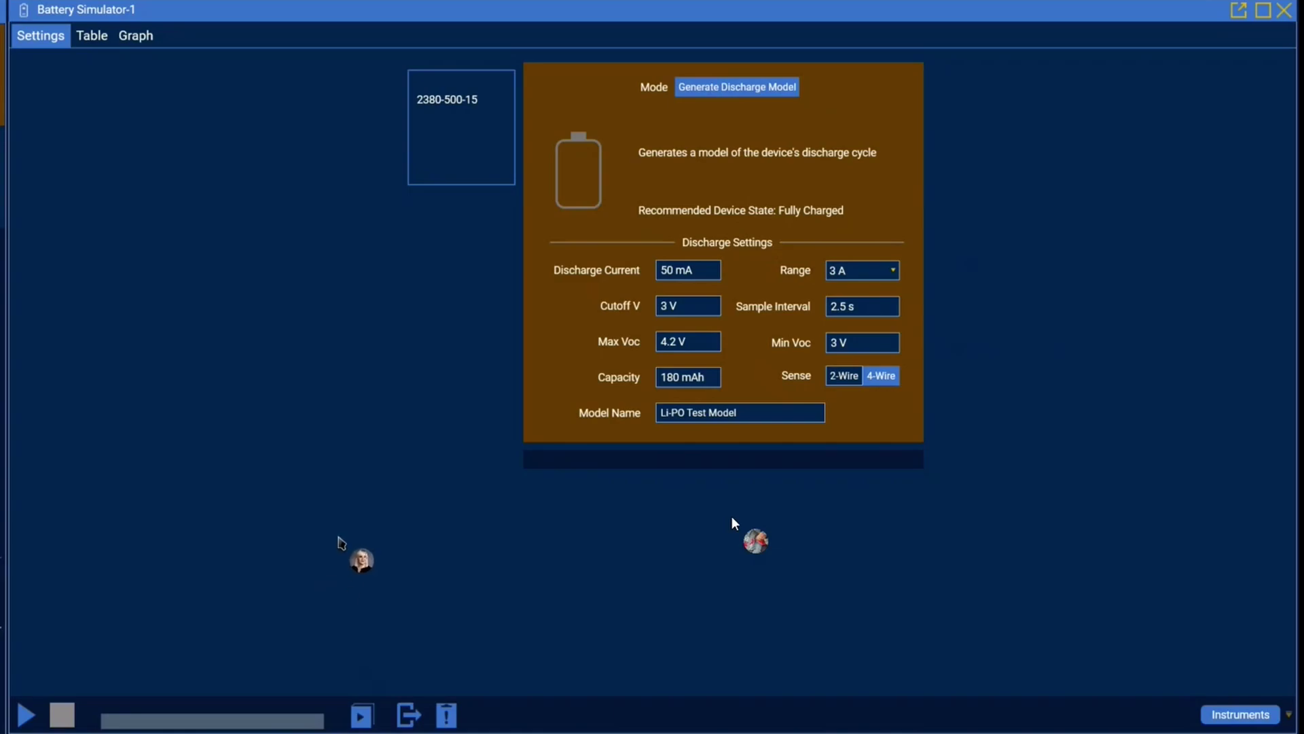
{"action": "left_click", "coordinate": [27, 715]}
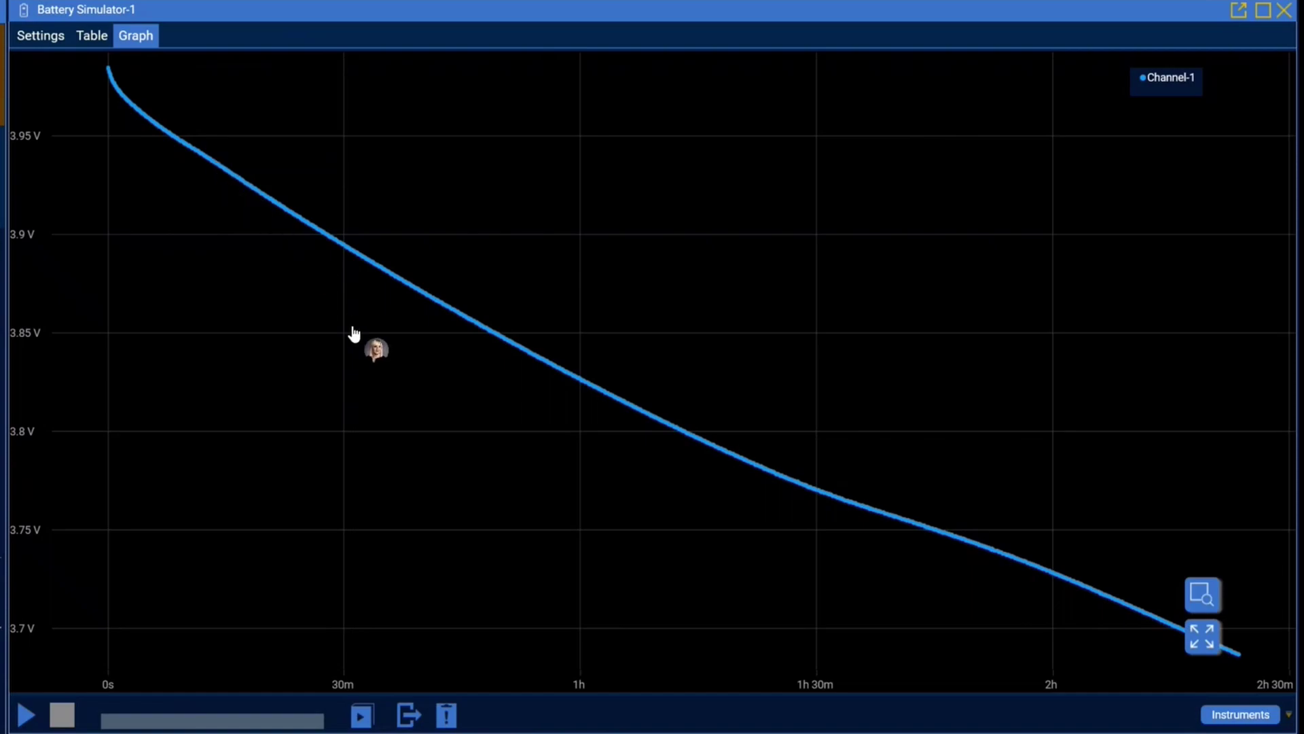
Switch the discharge results to the Table view
{"action": "left_click", "coordinate": [95, 35]}
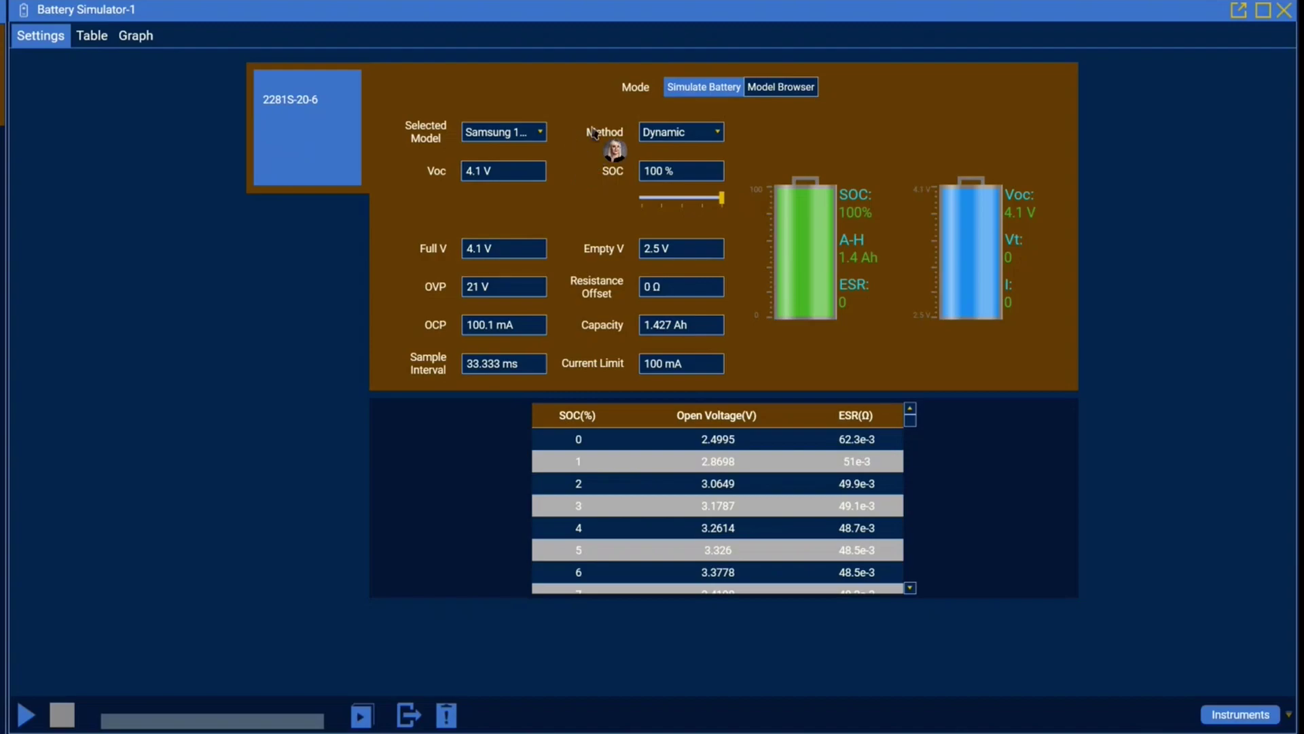
Import Li-Po.csv from New folder (2) through the Model Browser
{"action": "left_click", "coordinate": [774, 89]}
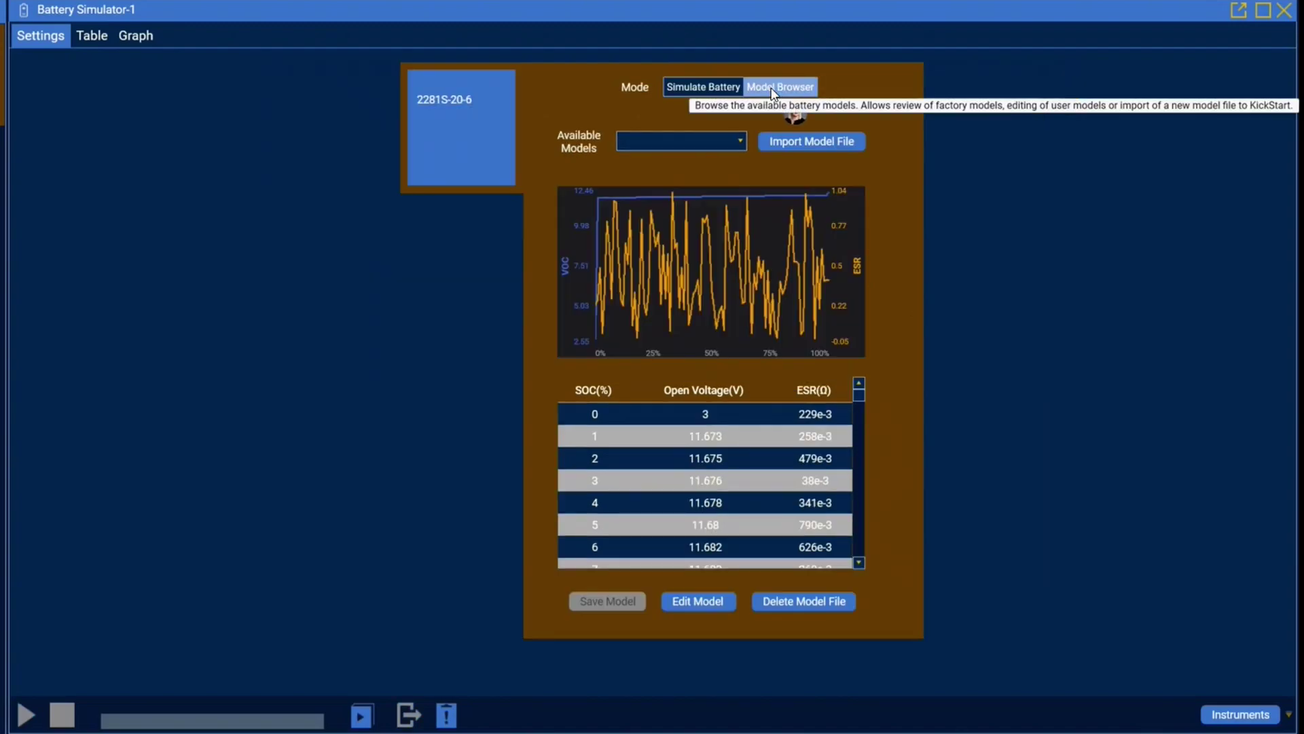
{"action": "left_click", "coordinate": [816, 144]}
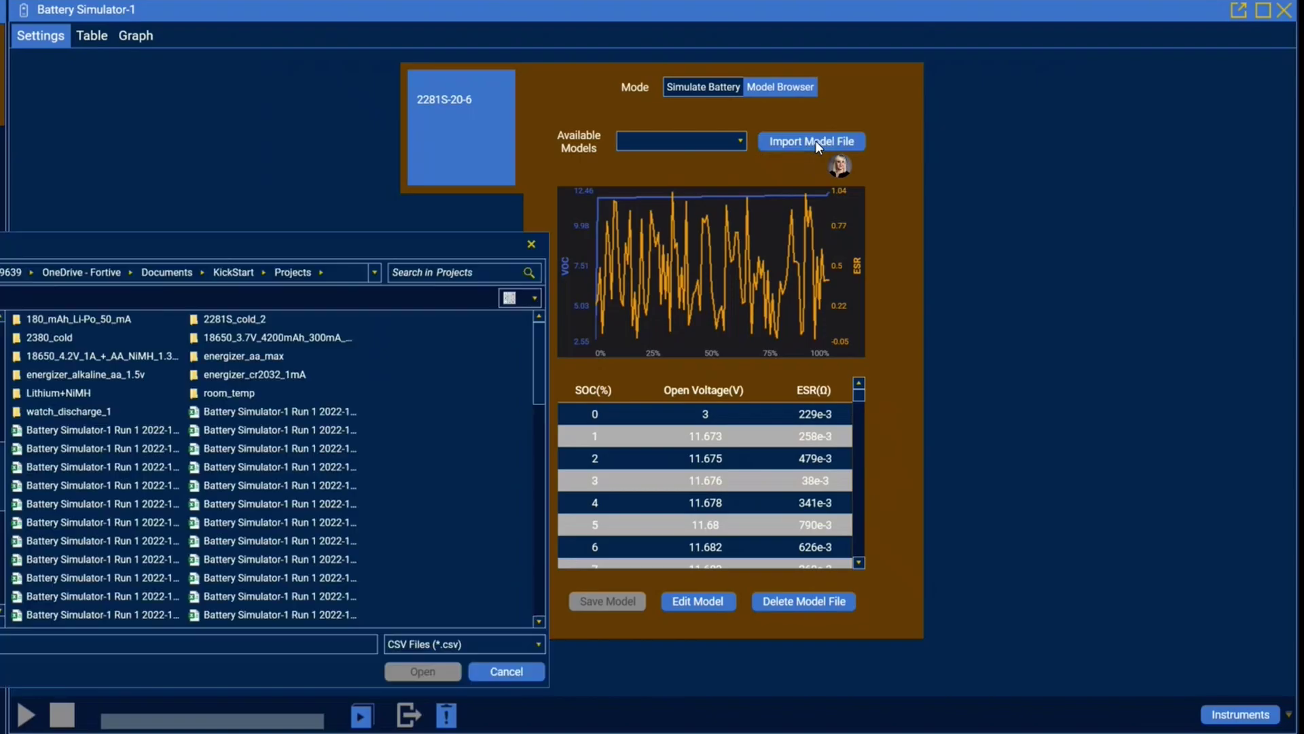
{"action": "left_click", "coordinate": [339, 271]}
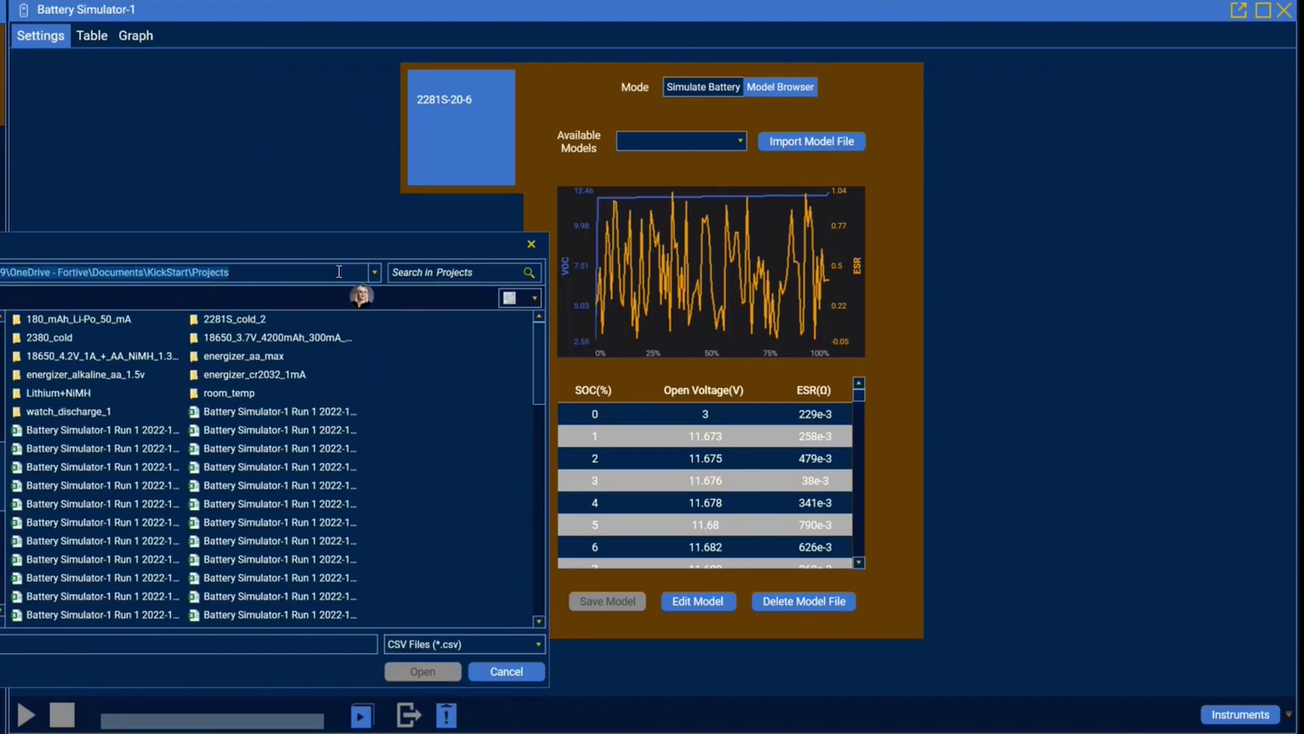
{"action": "type", "text": "C:\\Users\\u619639\\OneDrive - Fortive\\Desktop\\New folder (2)"}
{"action": "key", "text": "Return"}
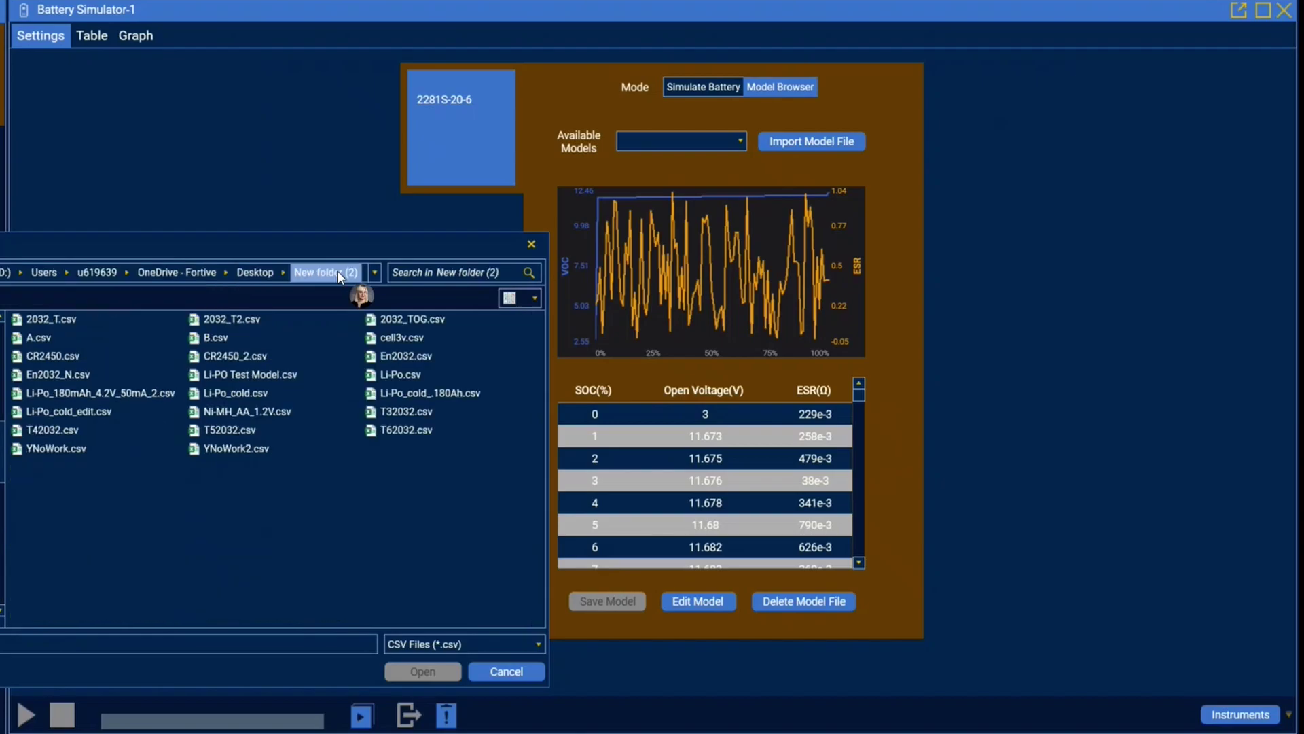
{"action": "left_click", "coordinate": [402, 375]}
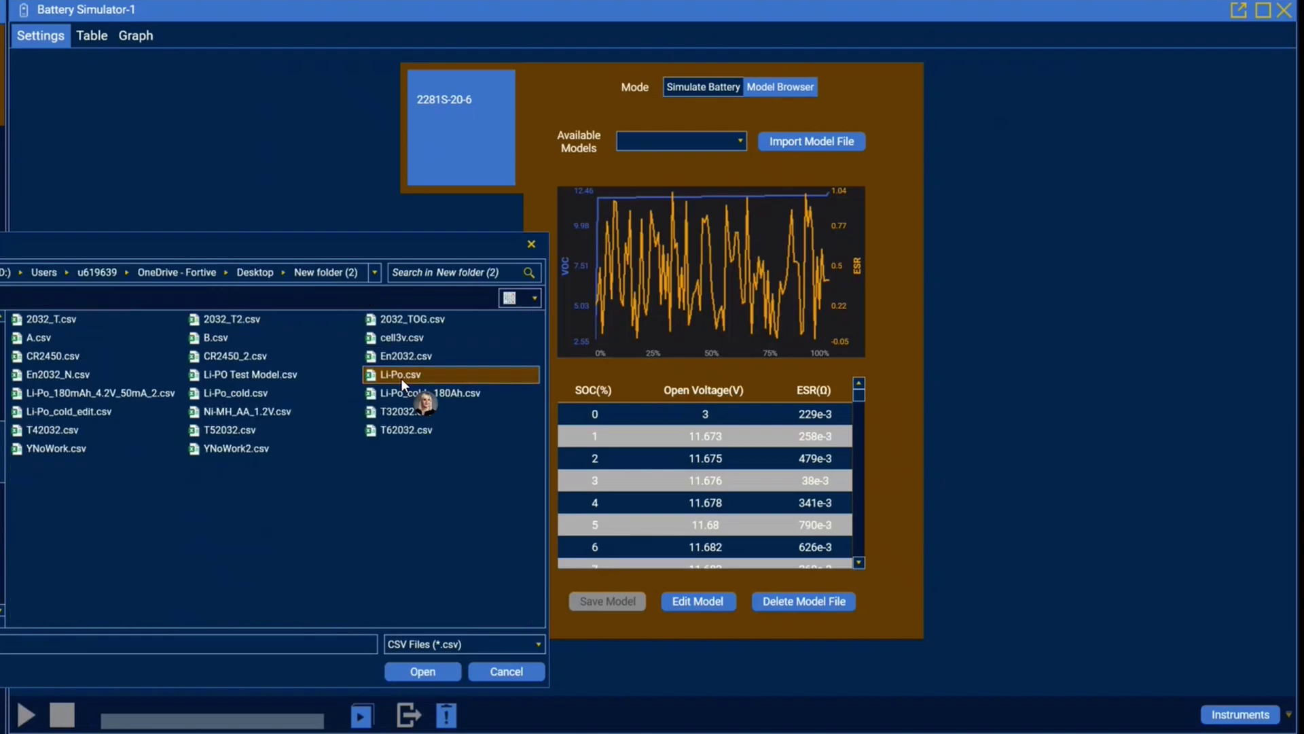
{"action": "left_click", "coordinate": [408, 667]}
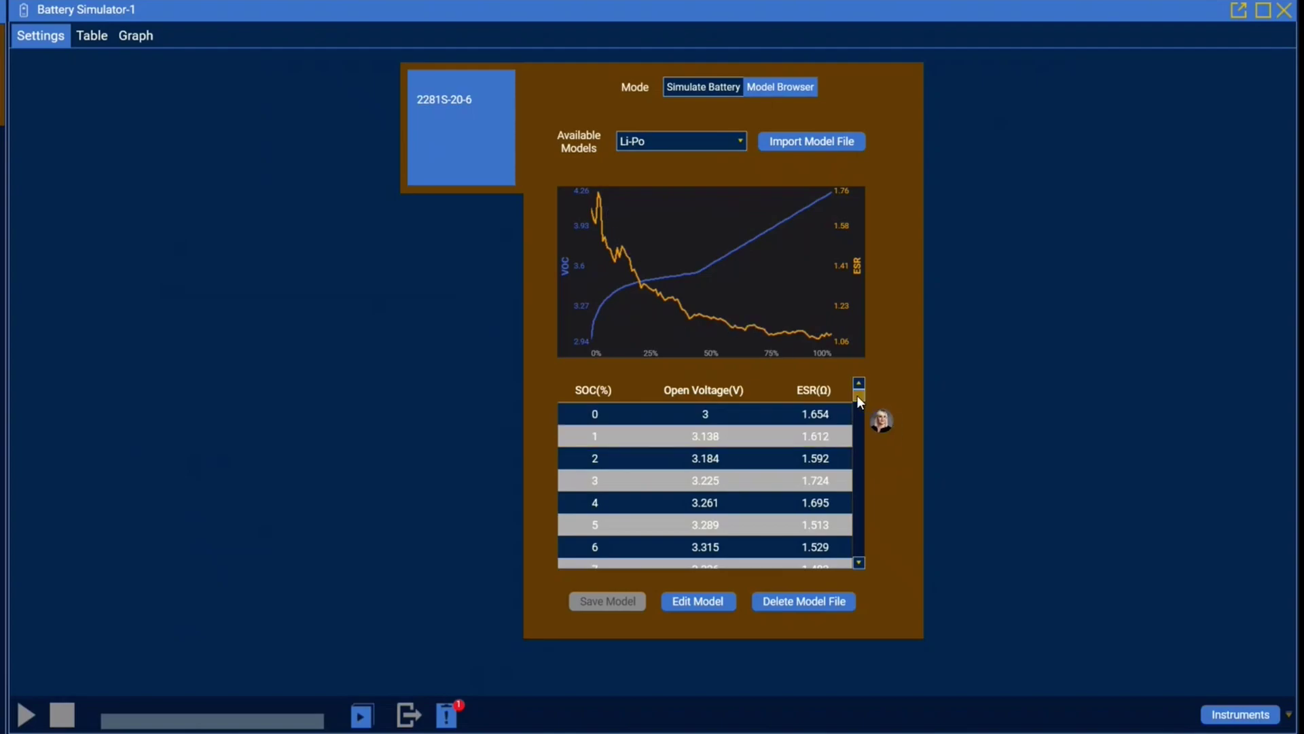
{"action": "left_click_drag", "start_coordinate": [857, 396], "coordinate": [846, 466]}
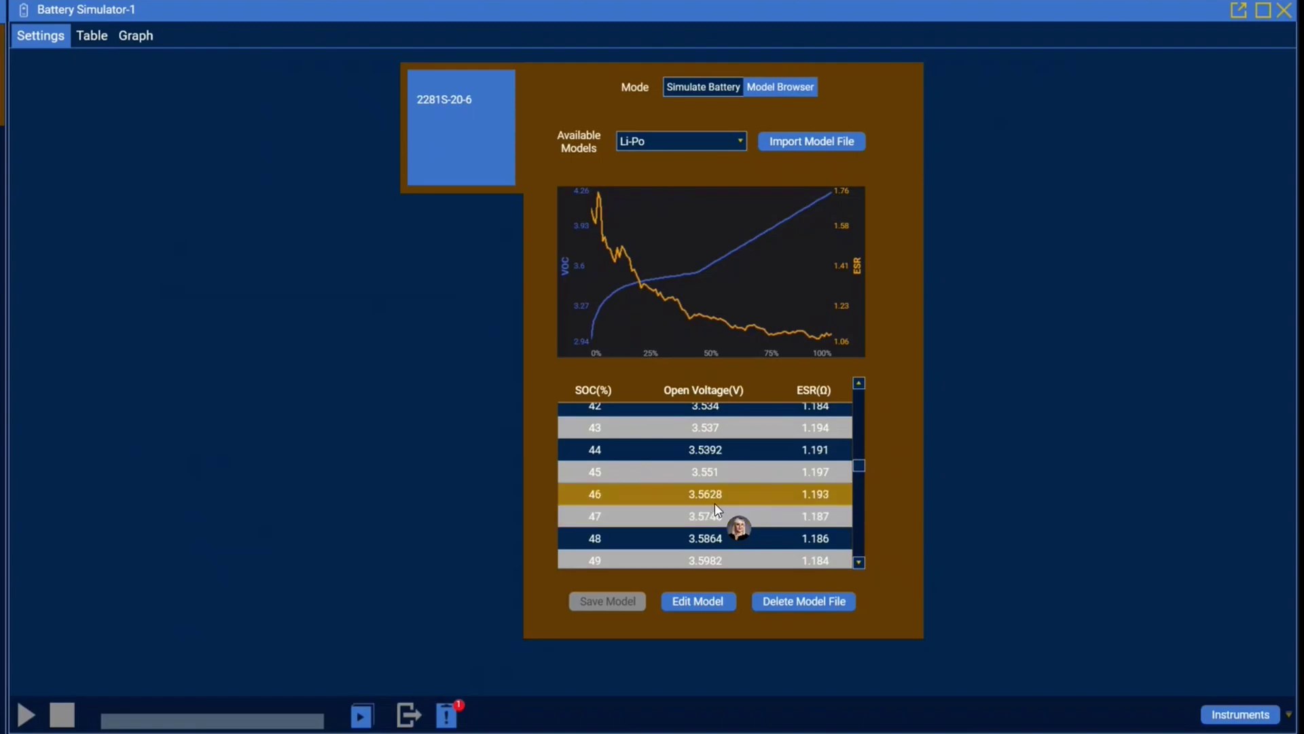
{"action": "left_click", "coordinate": [697, 601]}
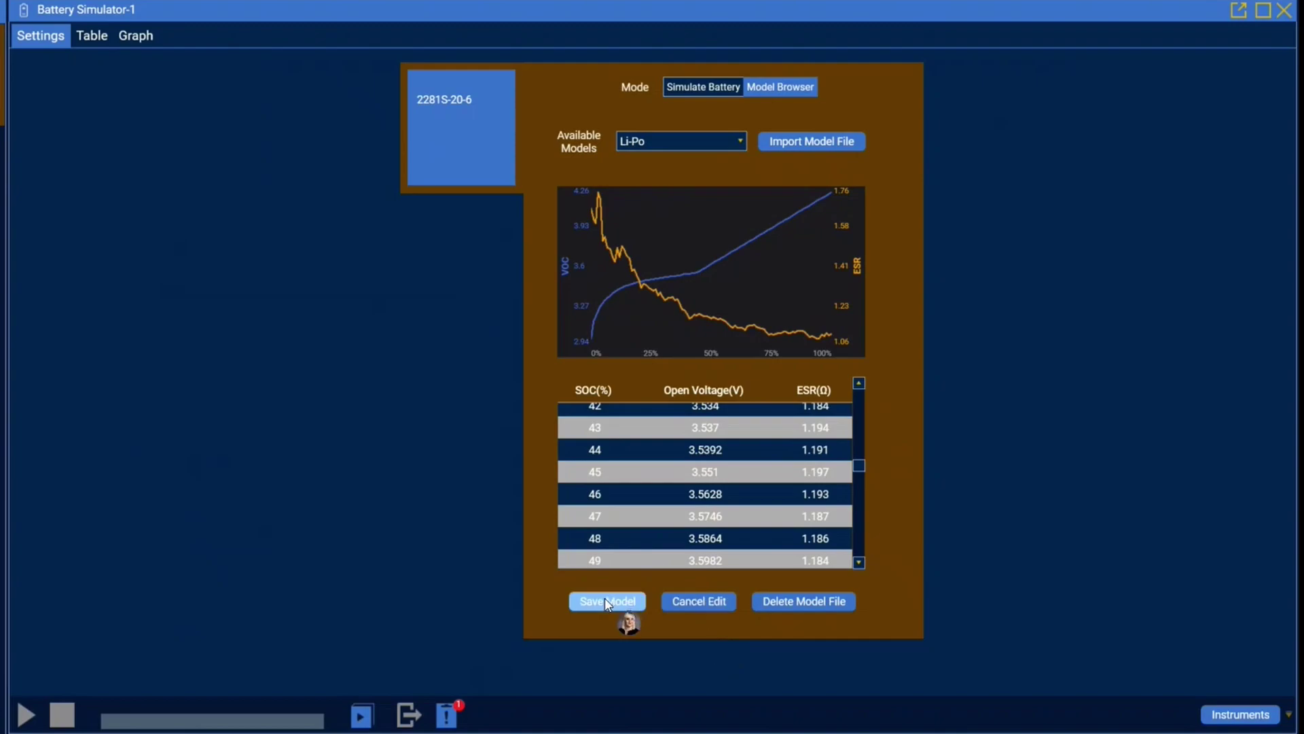
{"action": "left_click", "coordinate": [699, 602]}
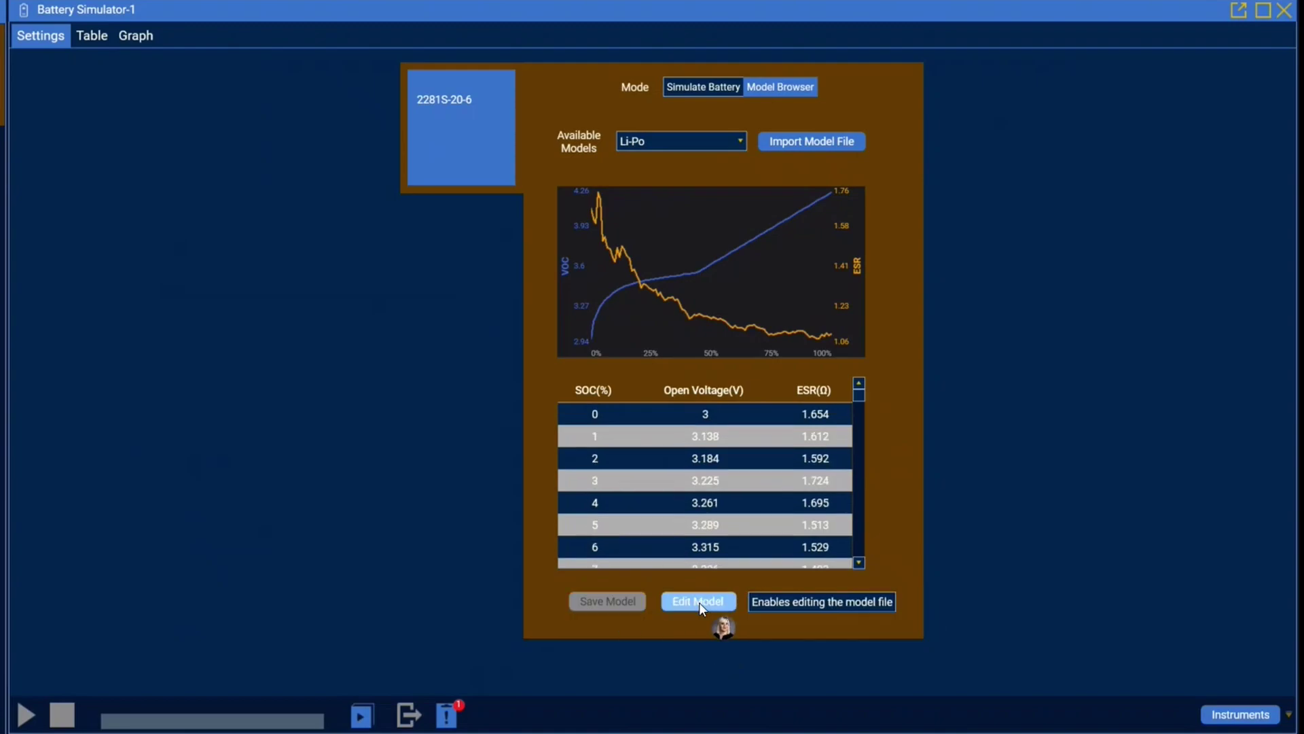
In Simulate Battery mode, select the imported Li-Po model
{"action": "left_click", "coordinate": [707, 86]}
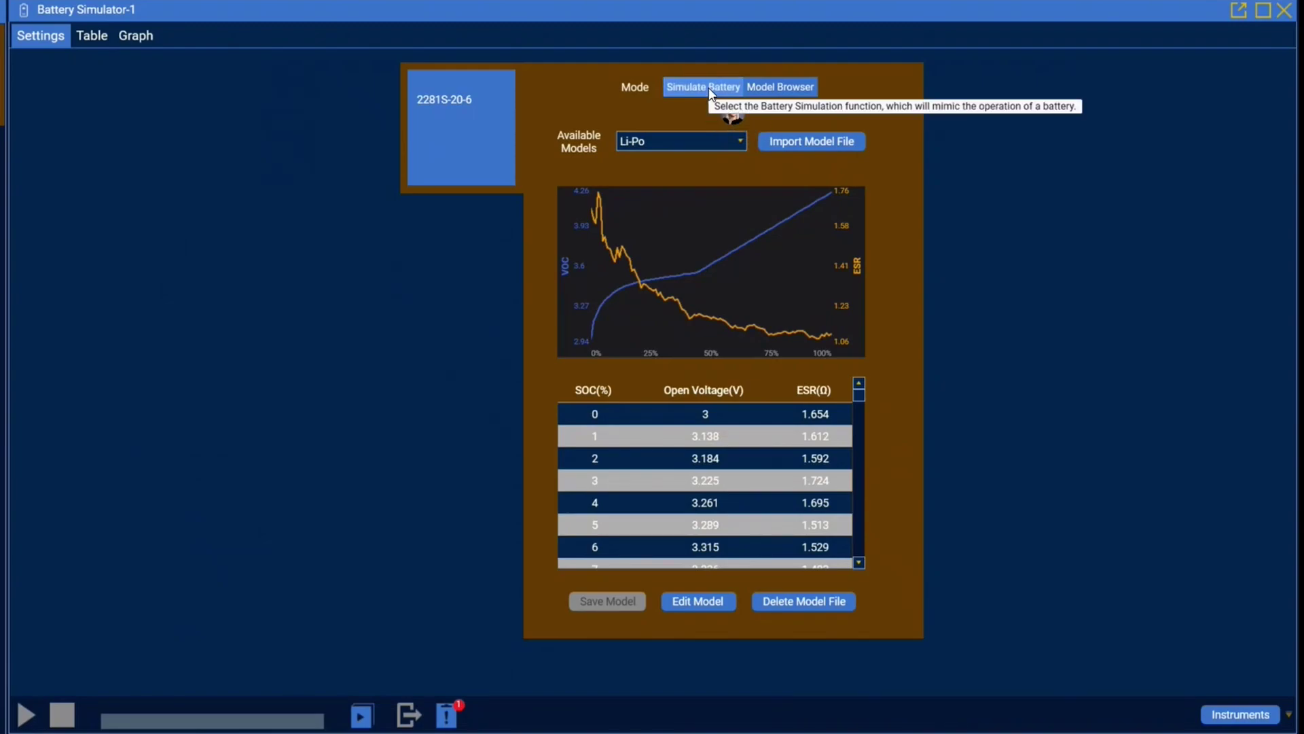
{"action": "left_click", "coordinate": [711, 90]}
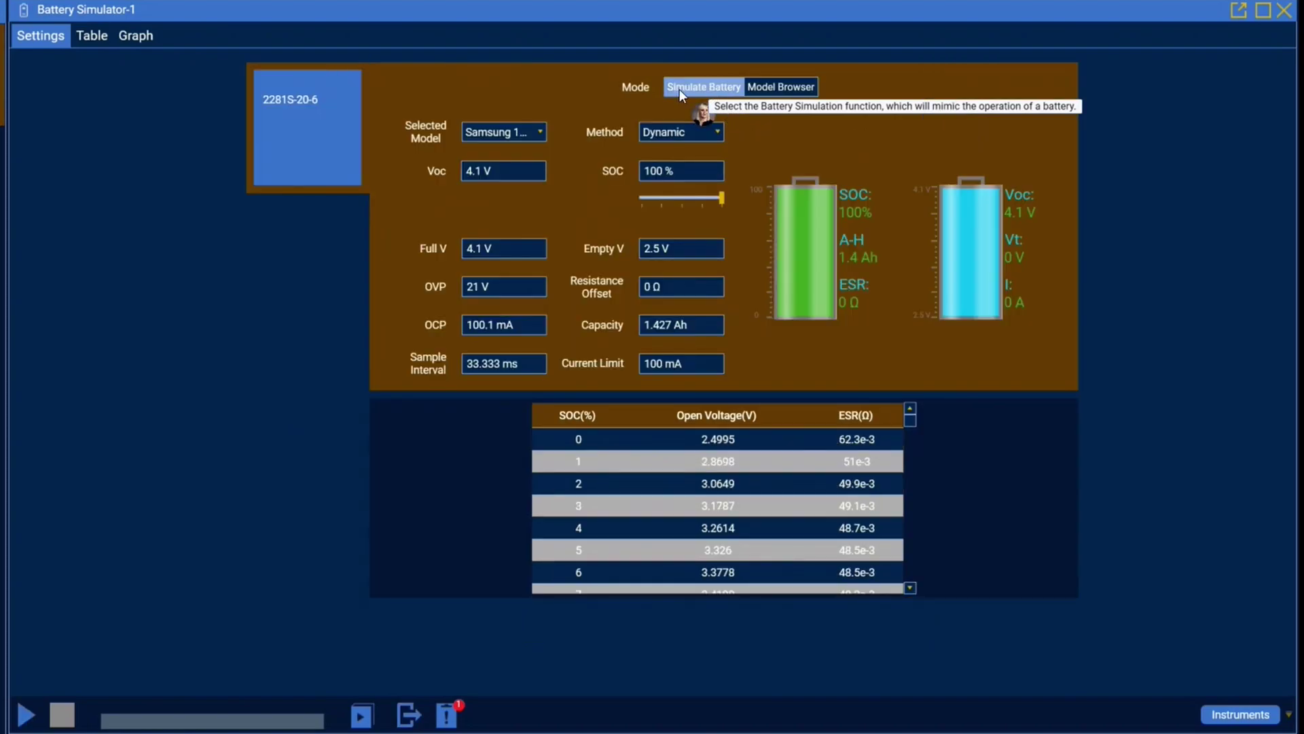
{"action": "left_click", "coordinate": [540, 131]}
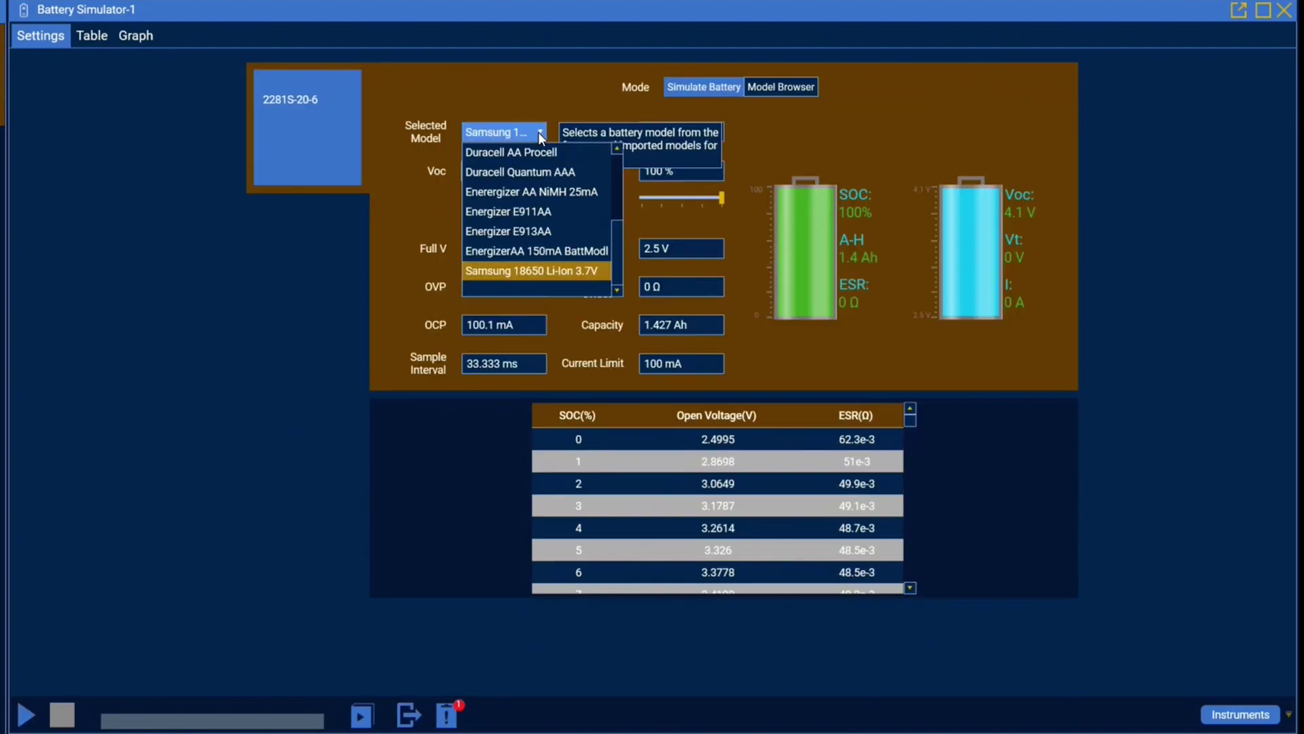
{"action": "left_click_drag", "start_coordinate": [614, 260], "coordinate": [617, 162]}
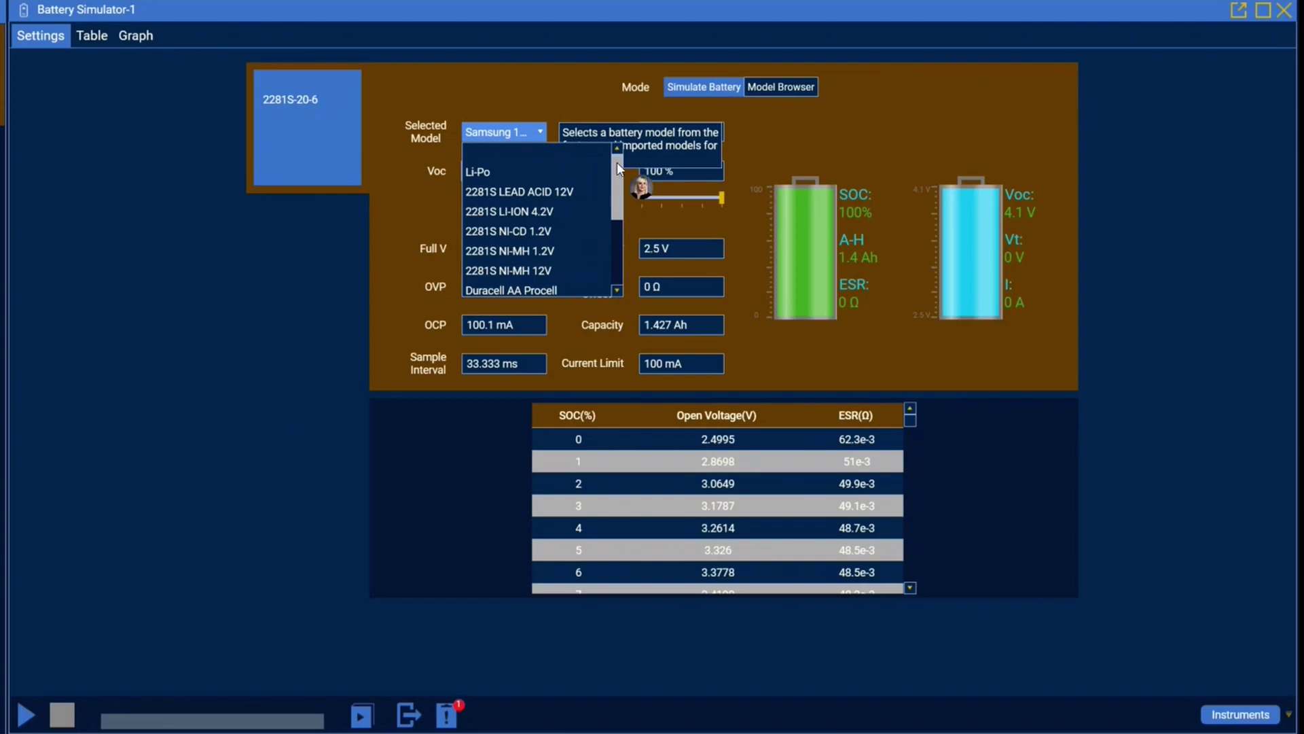
{"action": "left_click", "coordinate": [481, 174]}
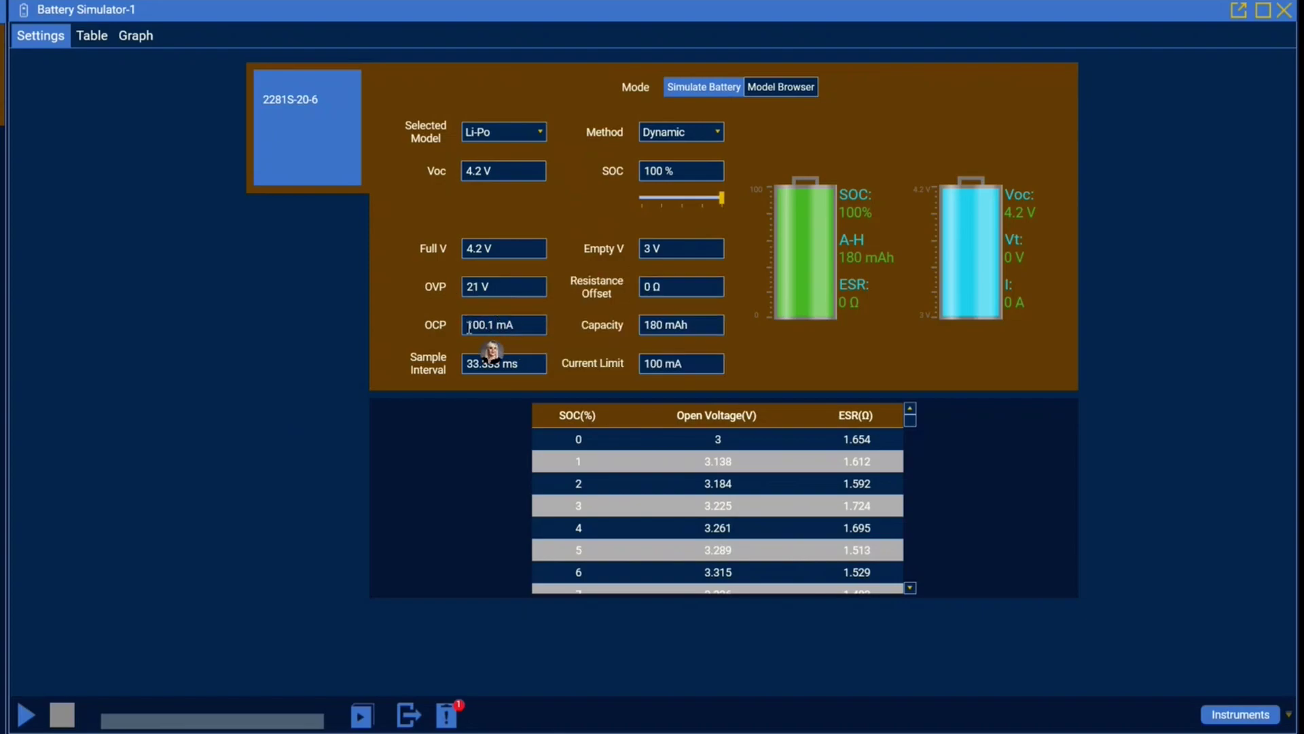
Set overcurrent protection to 500 mA and start the Li-Po simulation
{"action": "left_click", "coordinate": [522, 327]}
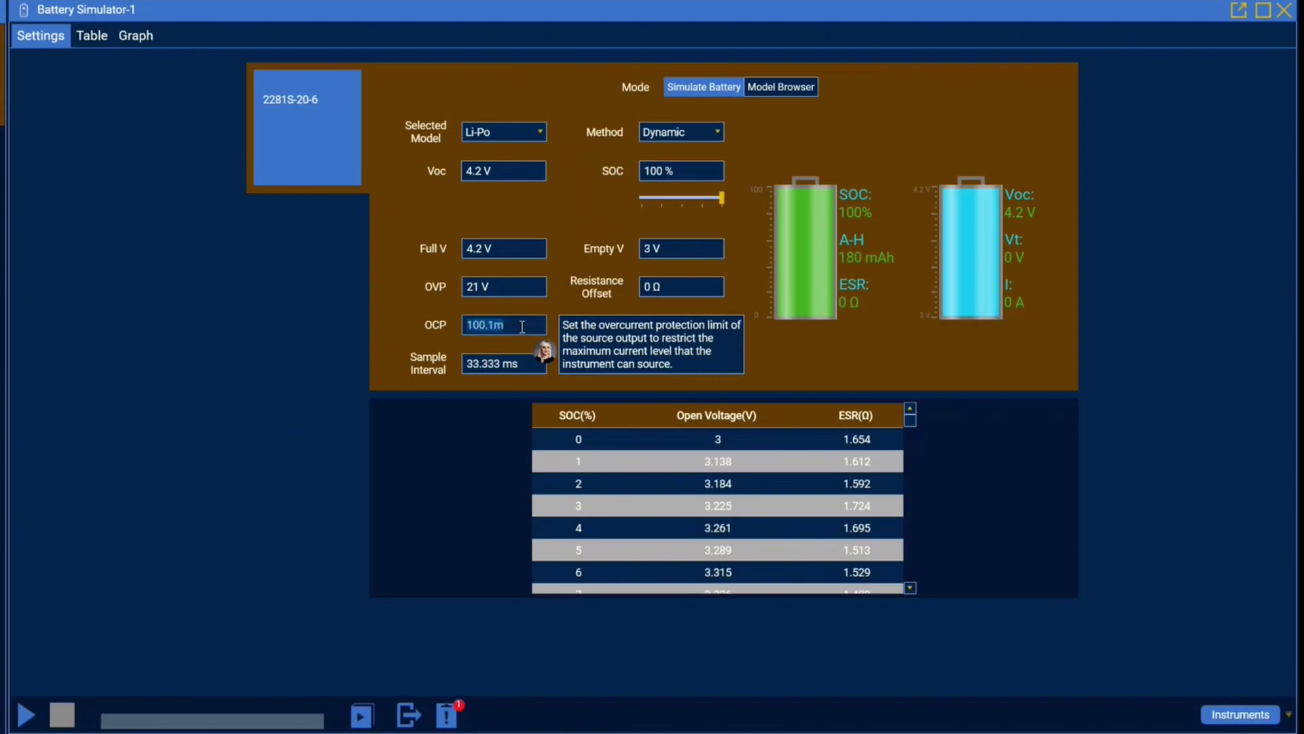
{"action": "type", "text": "500m"}
{"action": "key", "text": "Return"}
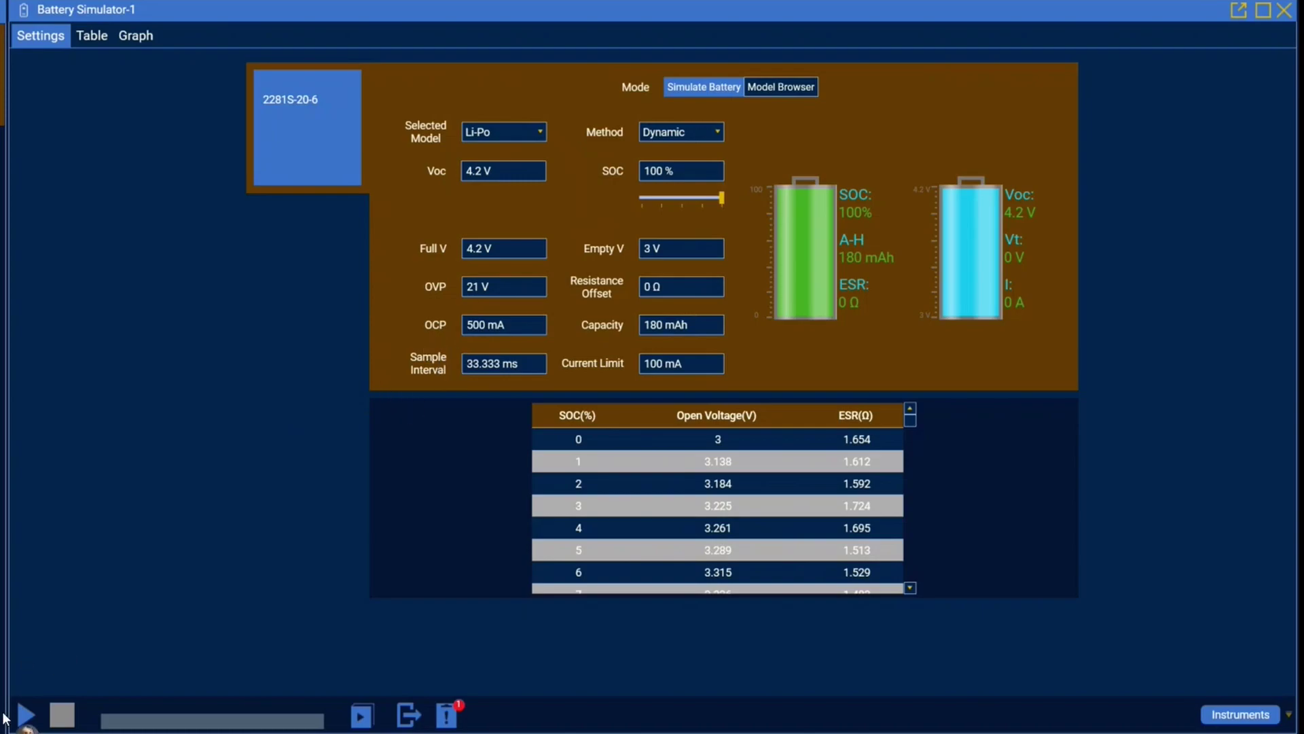
{"action": "left_click", "coordinate": [24, 715]}
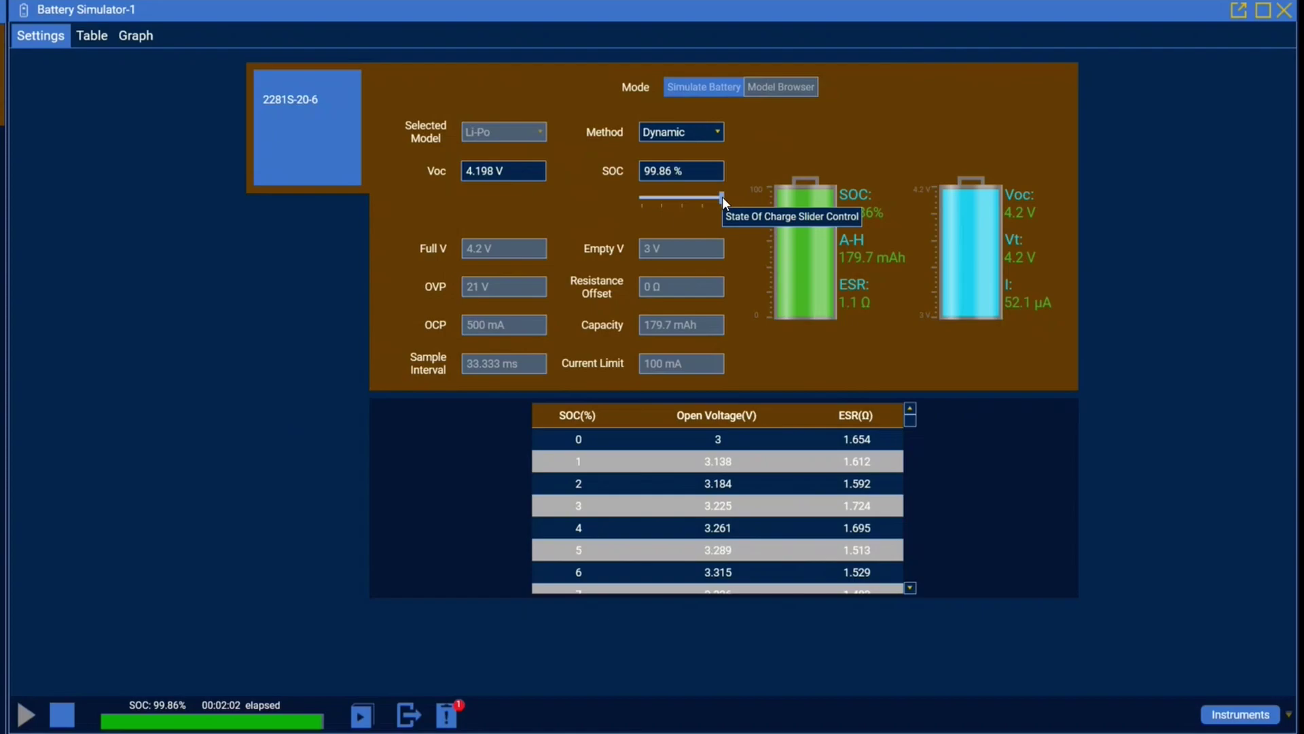
Lower the state of charge to about 16%
{"action": "left_click_drag", "start_coordinate": [723, 197], "coordinate": [655, 198]}
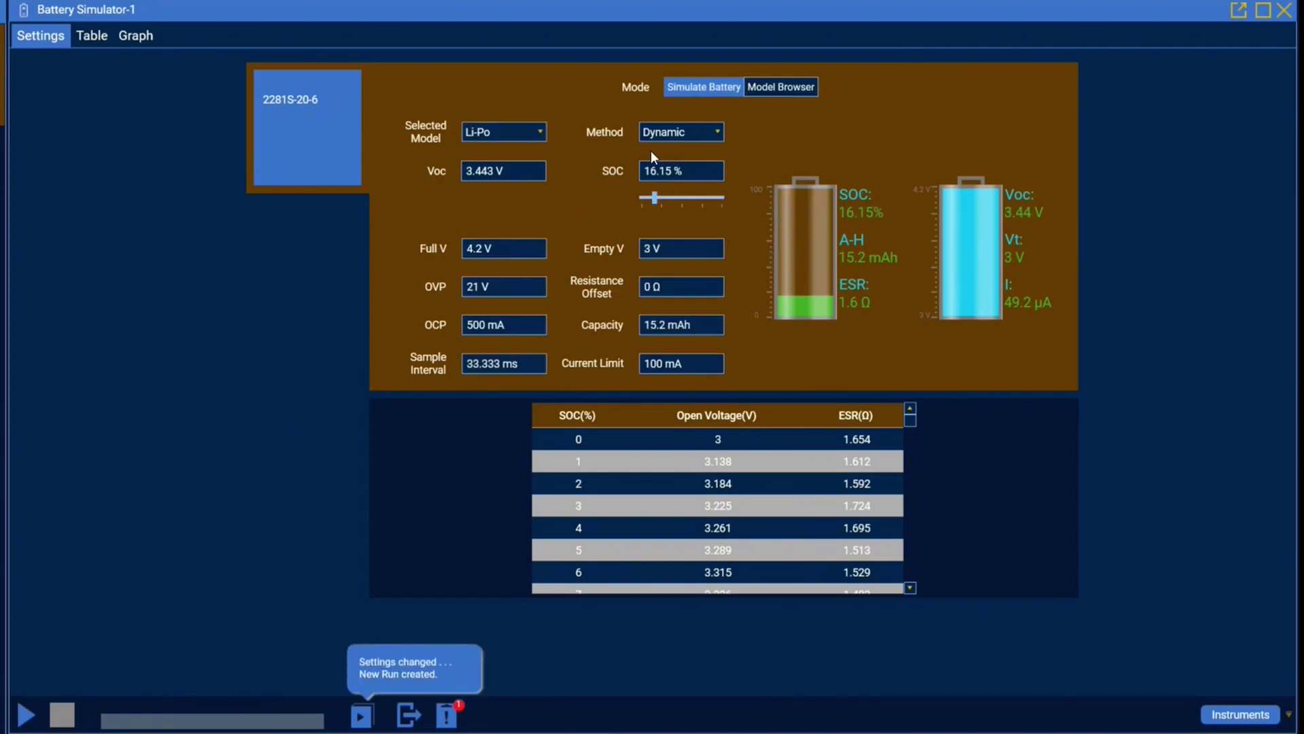
Restart the Li-Po simulation from 16.15% SOC
{"action": "left_click", "coordinate": [28, 714]}
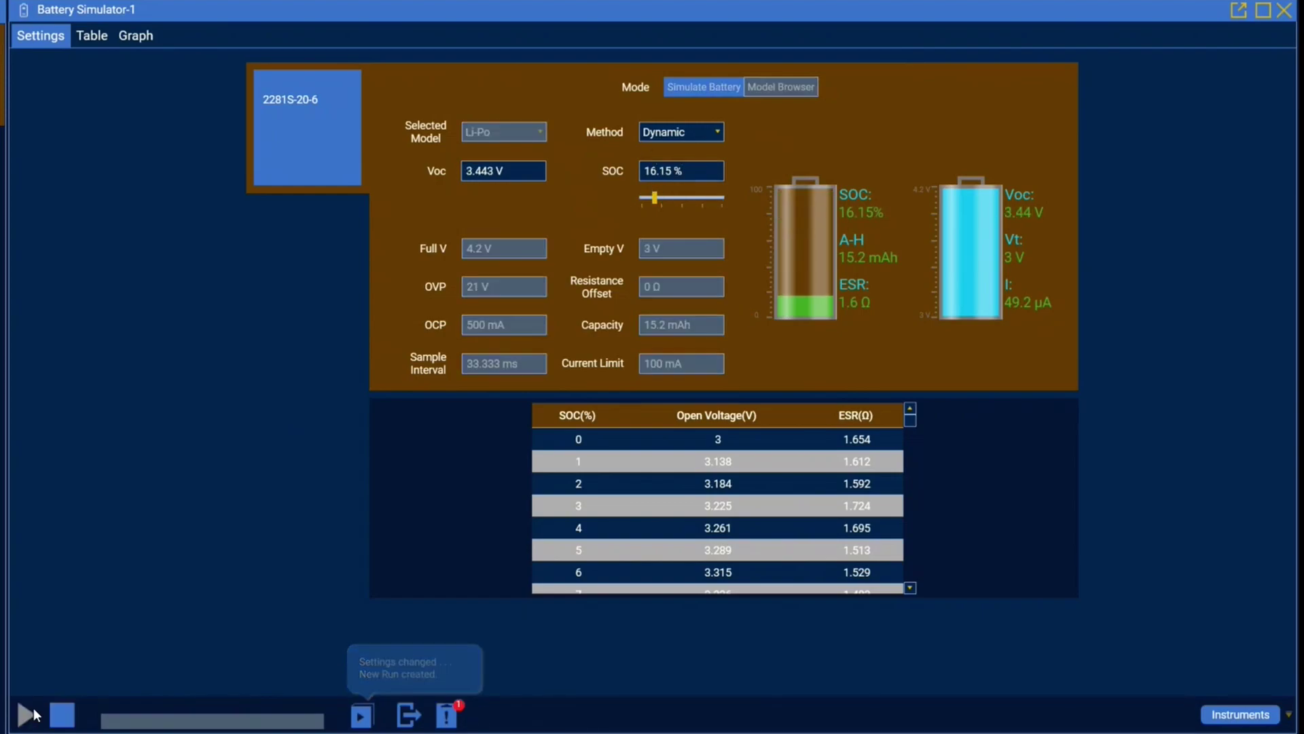